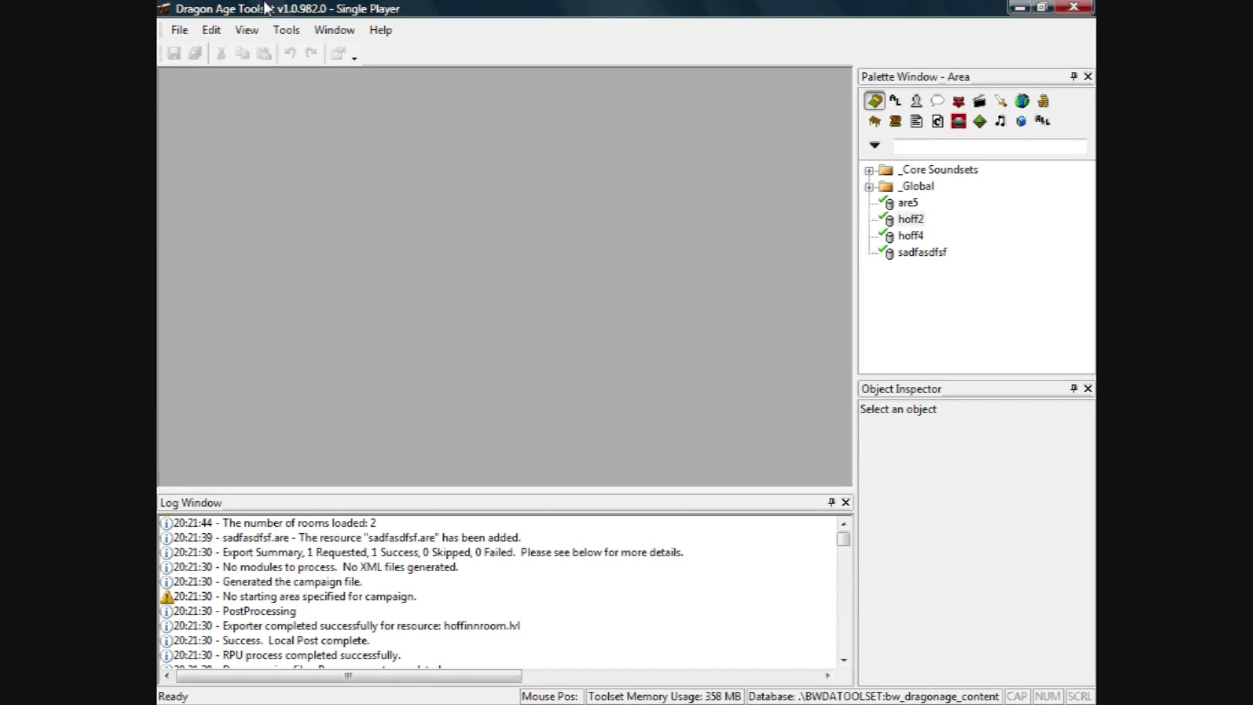
Step: Open the hoffinnroom.lvl level file from the File menu
{"action": "left_click", "coordinate": [178, 29]}
{"action": "mouse_move", "coordinate": [209, 50]}
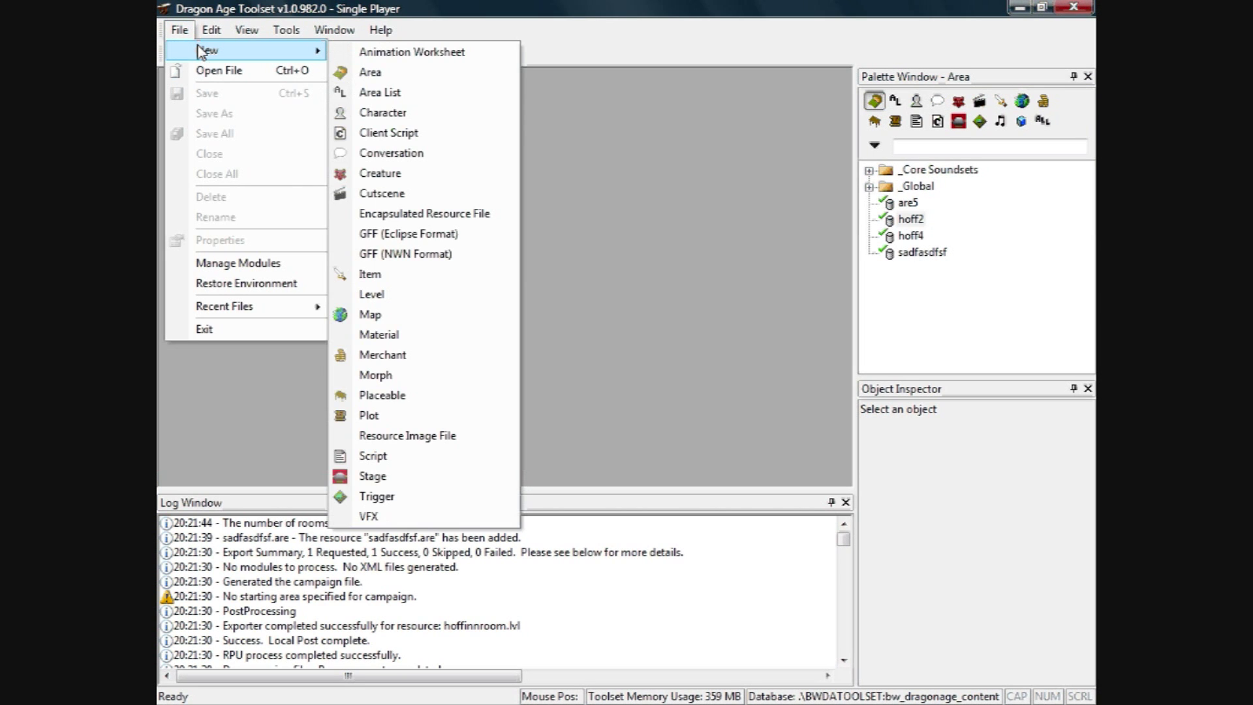
{"action": "left_click", "coordinate": [207, 68]}
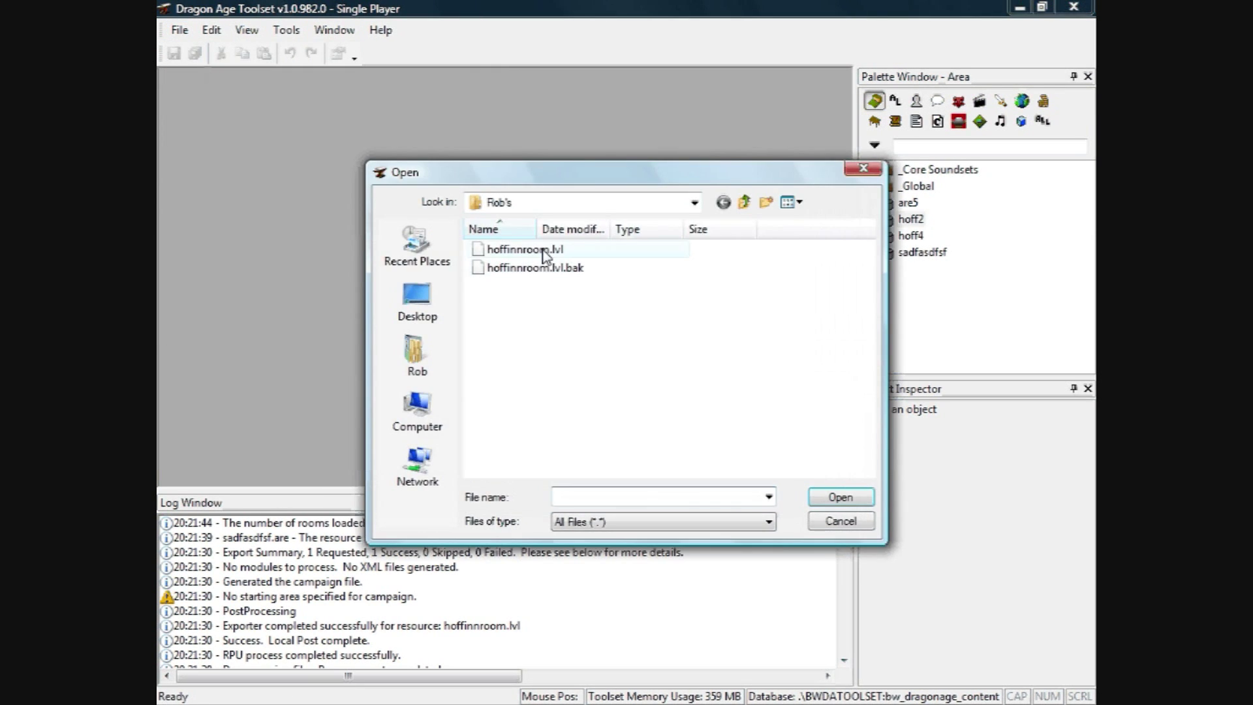
{"action": "left_click", "coordinate": [545, 253]}
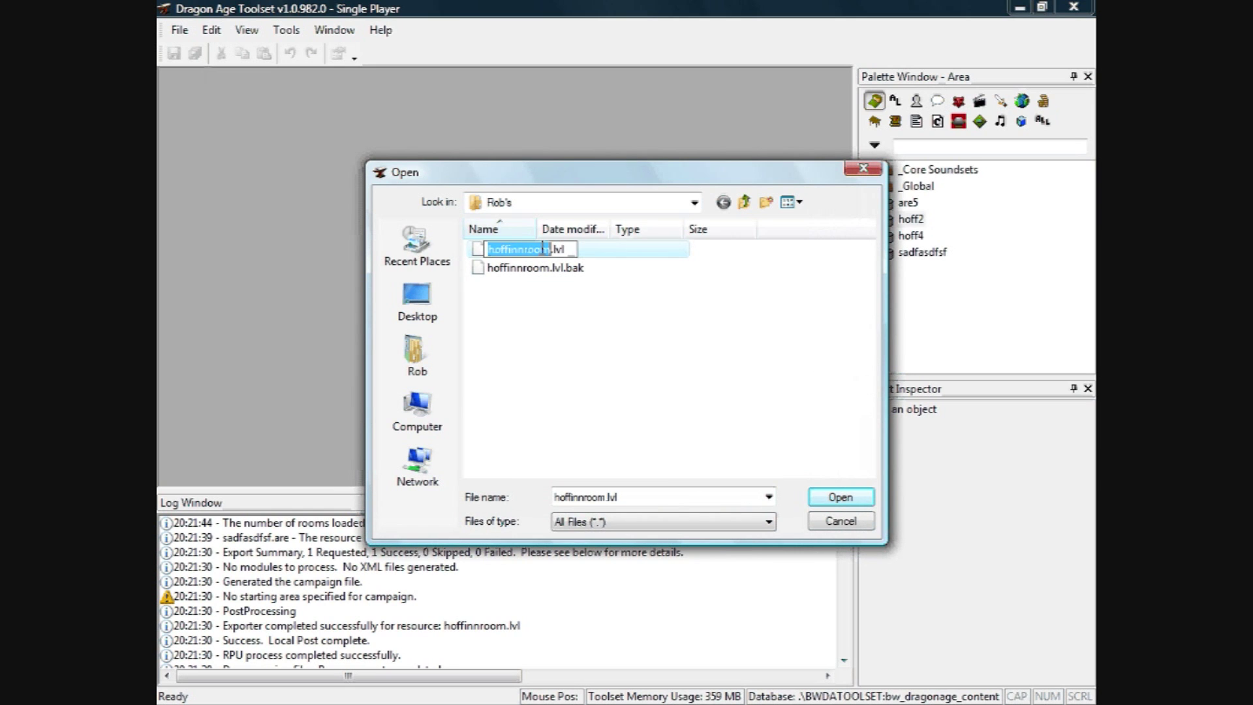
{"action": "left_click", "coordinate": [663, 337]}
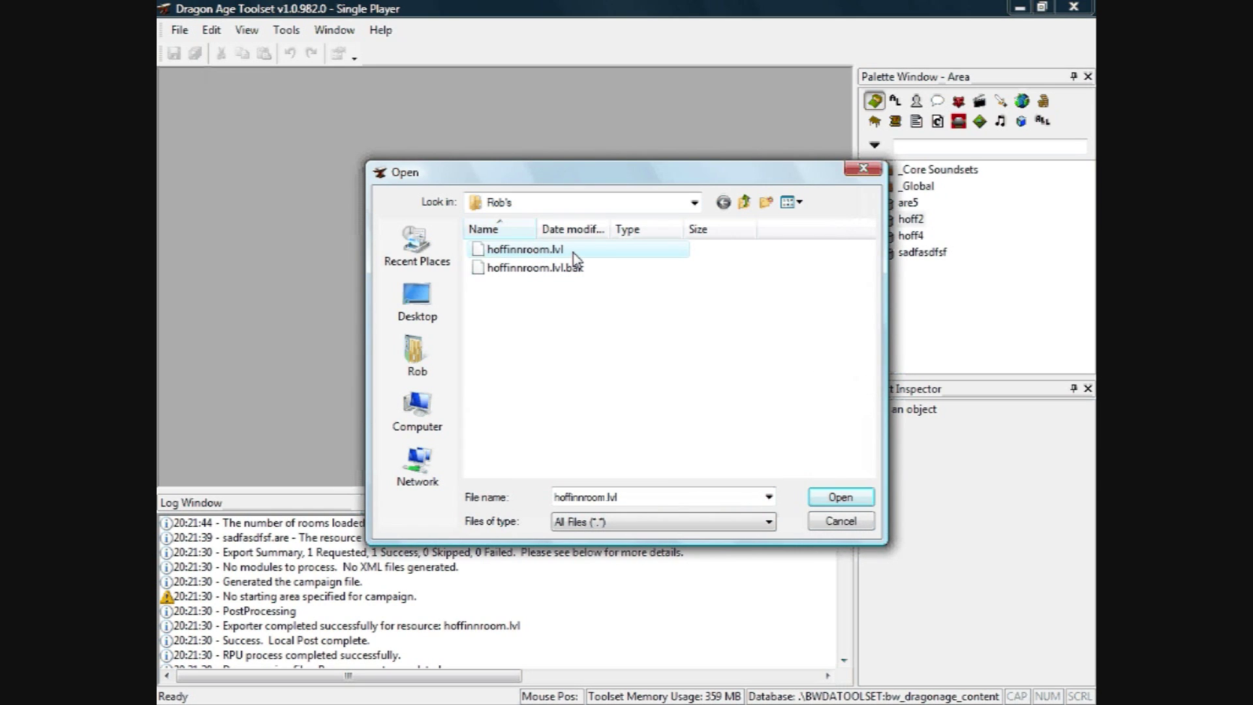
Step: Set Layout Name, Name and Start Point Name to area2 in the Object Inspector
{"action": "left_click", "coordinate": [835, 501]}
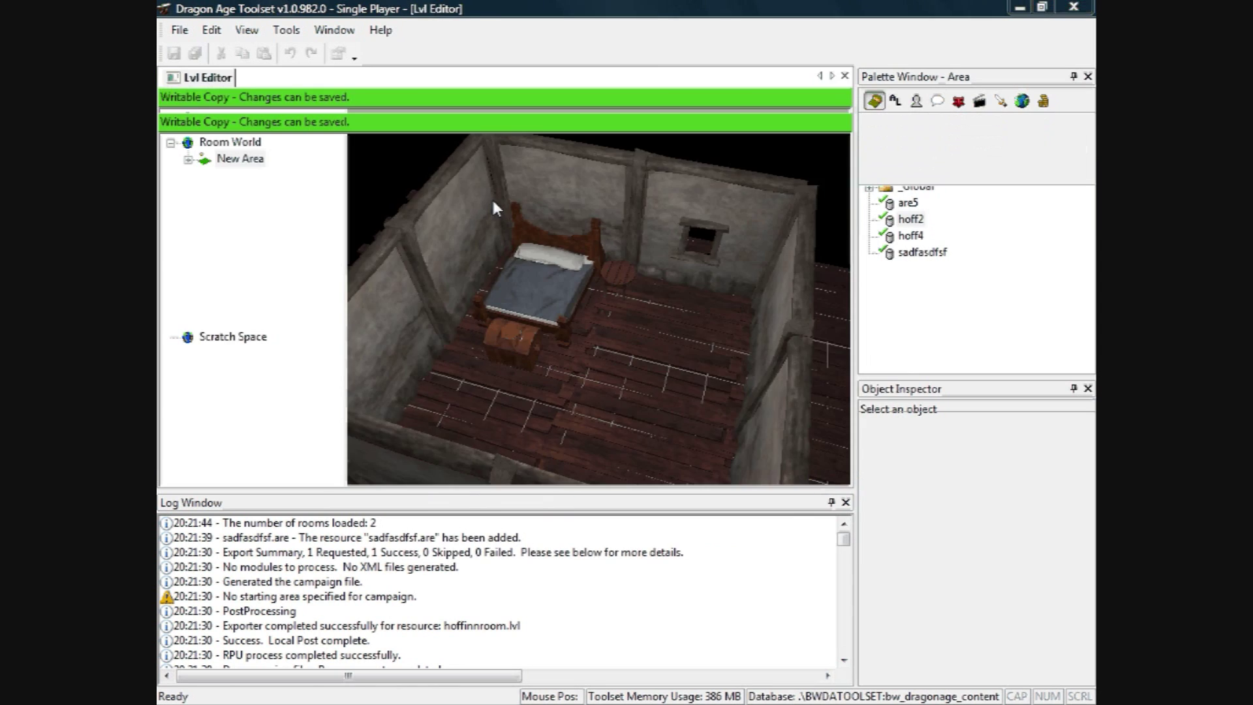
{"action": "mouse_move", "coordinate": [597, 352]}
{"action": "middle_mouse_down"}
{"action": "mouse_move", "coordinate": [587, 235]}
{"action": "mouse_move", "coordinate": [616, 351]}
{"action": "middle_mouse_up"}
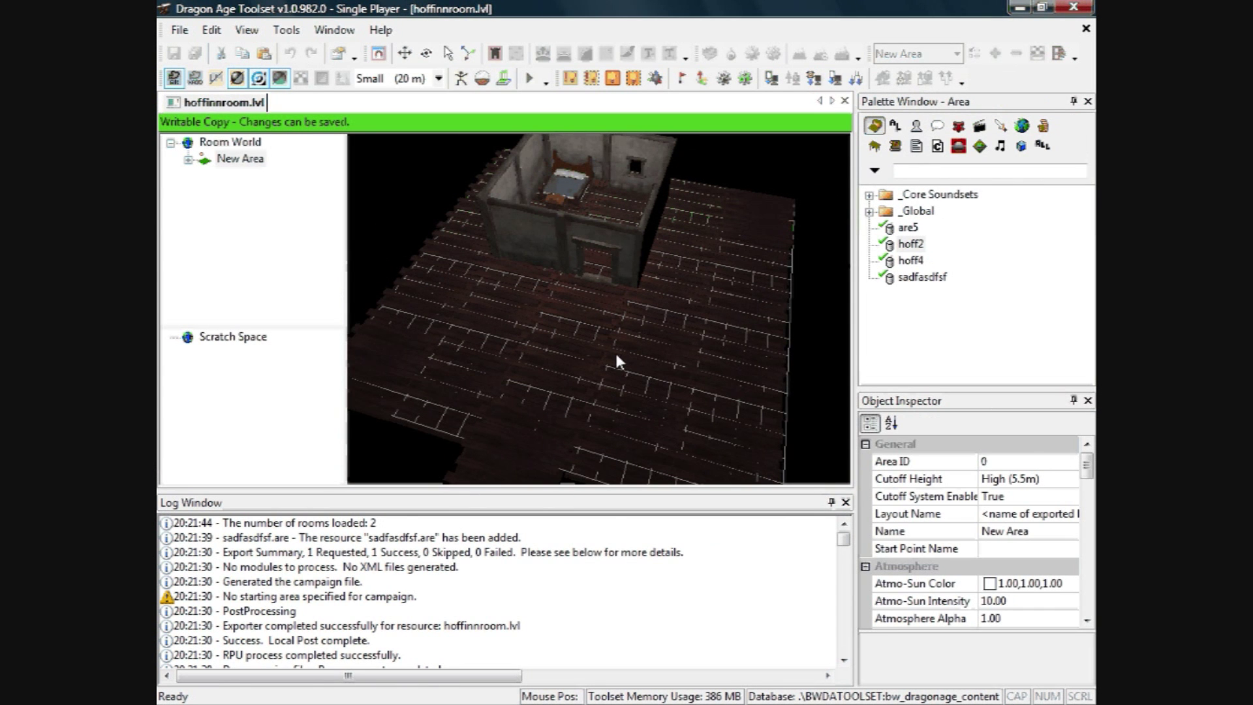
{"action": "left_click", "coordinate": [990, 517]}
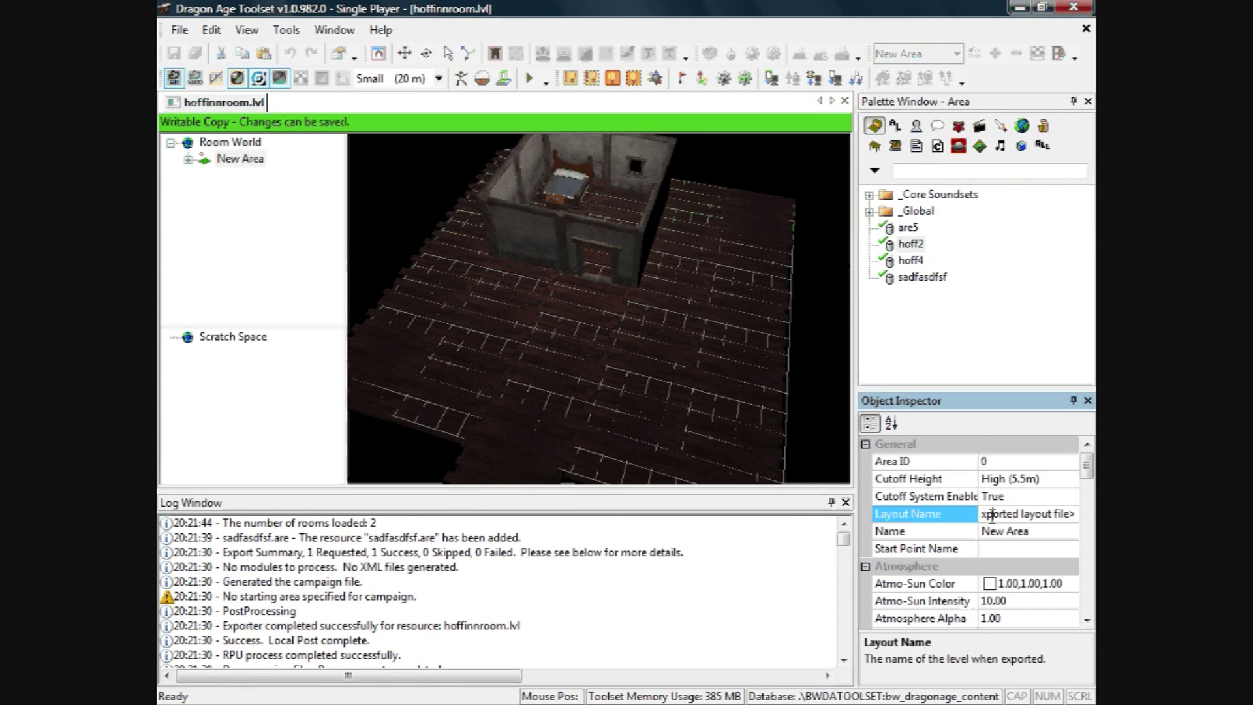
{"action": "left_click", "coordinate": [919, 515]}
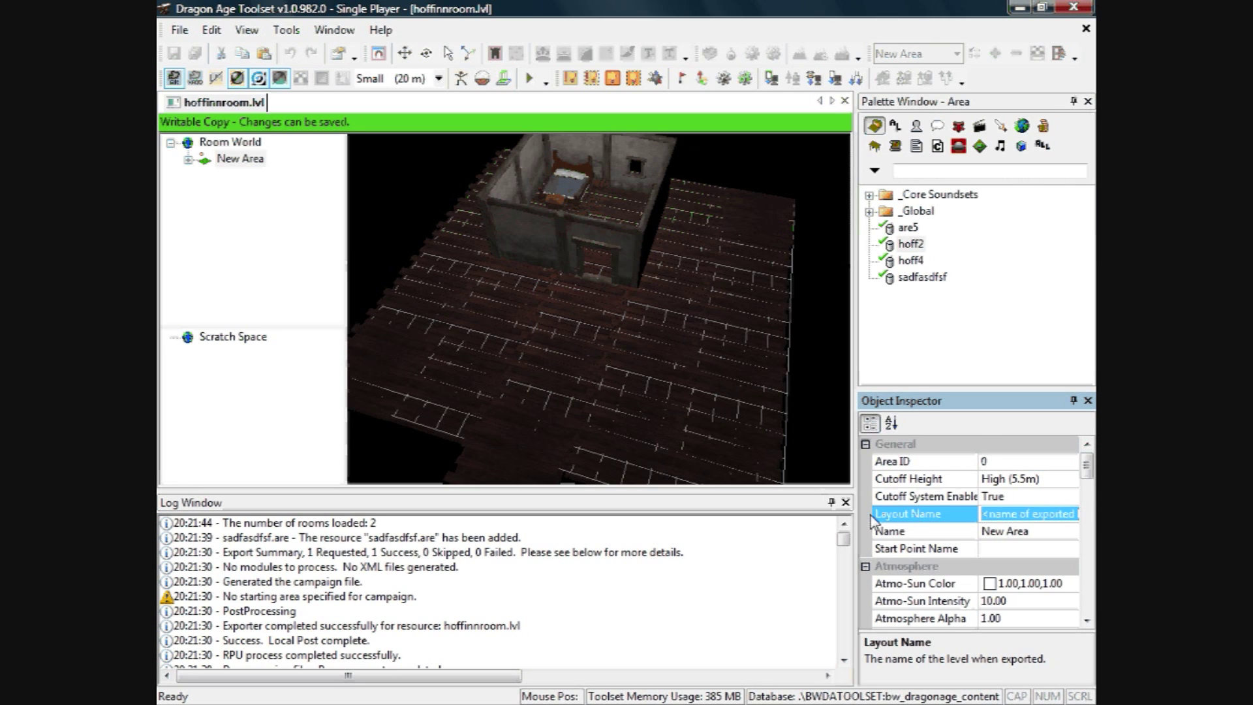
{"action": "type", "text": "area2"}
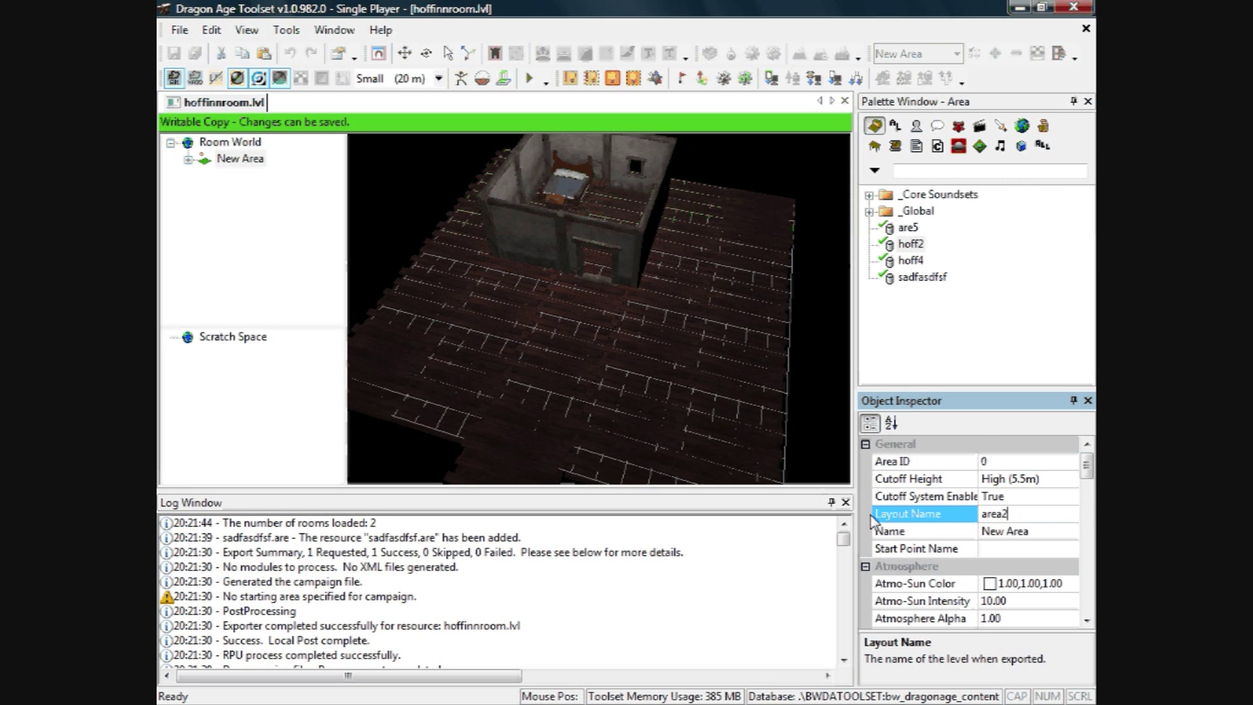
{"action": "left_click", "coordinate": [1030, 532]}
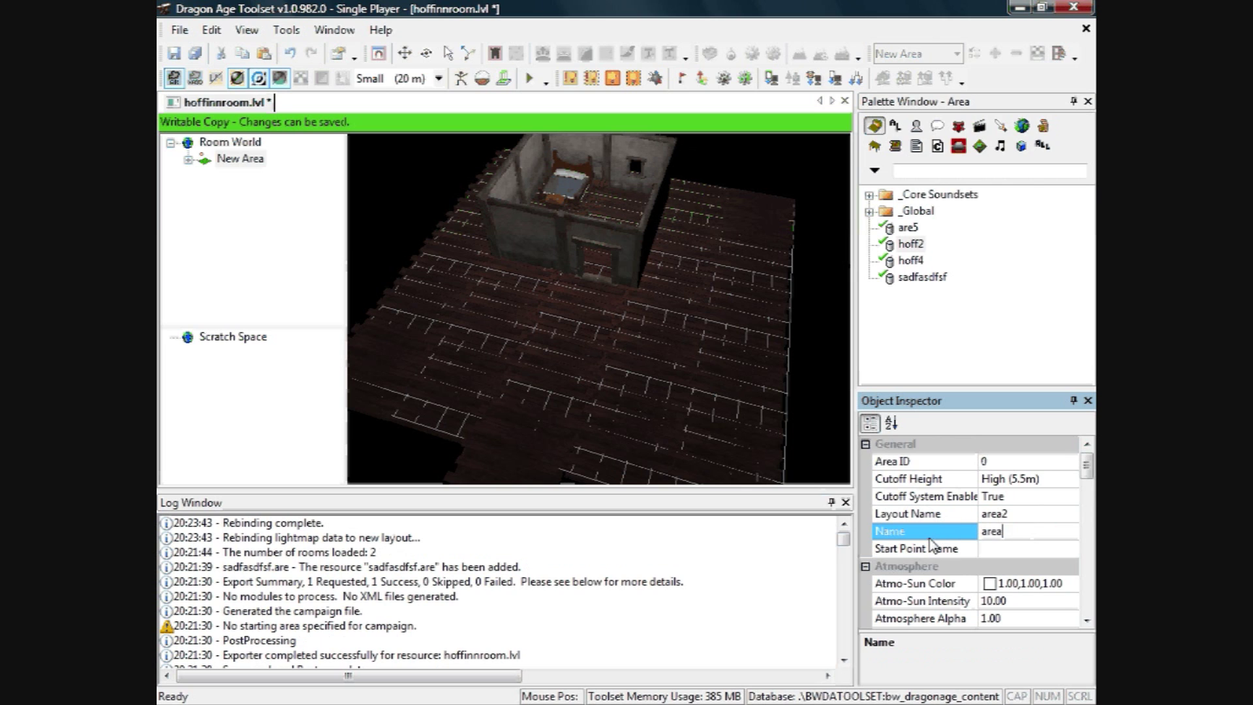
{"action": "type", "text": "area2"}
{"action": "left_click", "coordinate": [993, 550]}
{"action": "type", "text": "ar"}
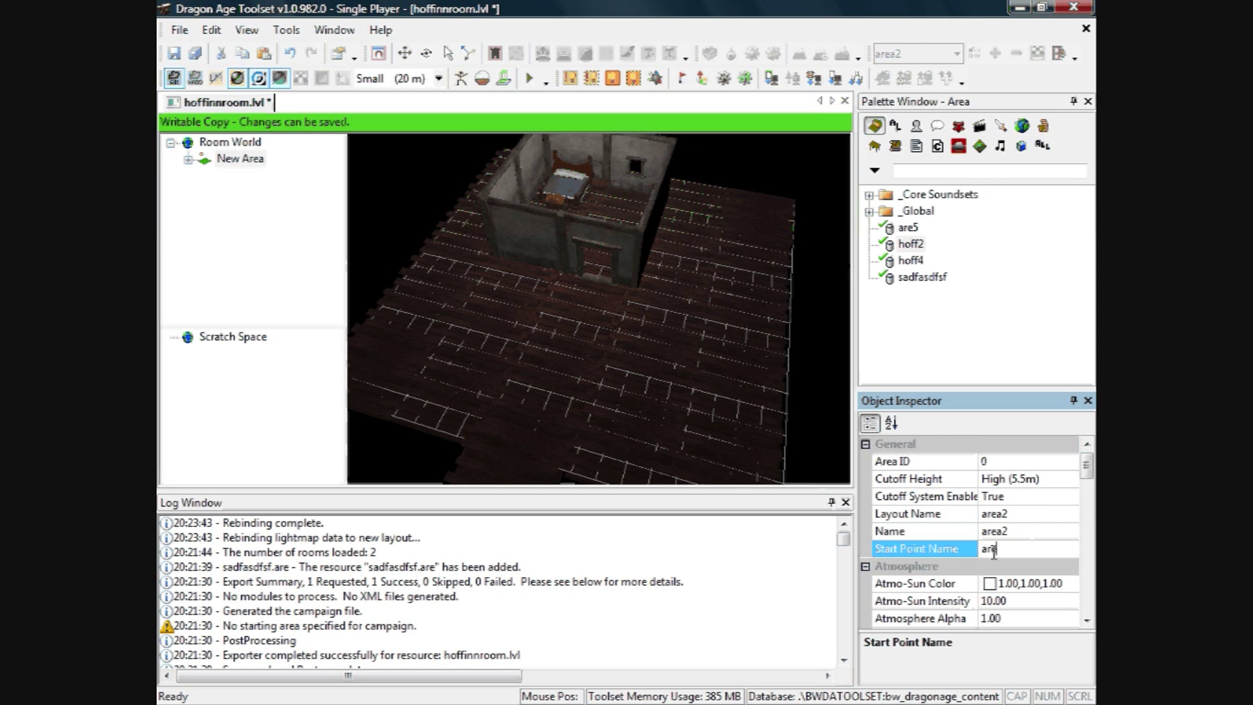
{"action": "type", "text": "ea2"}
{"action": "key", "text": "Return"}
Step: Place a start point on the open floor, attempt a lightmap bake, and close the crash report
{"action": "left_click", "coordinate": [672, 329]}
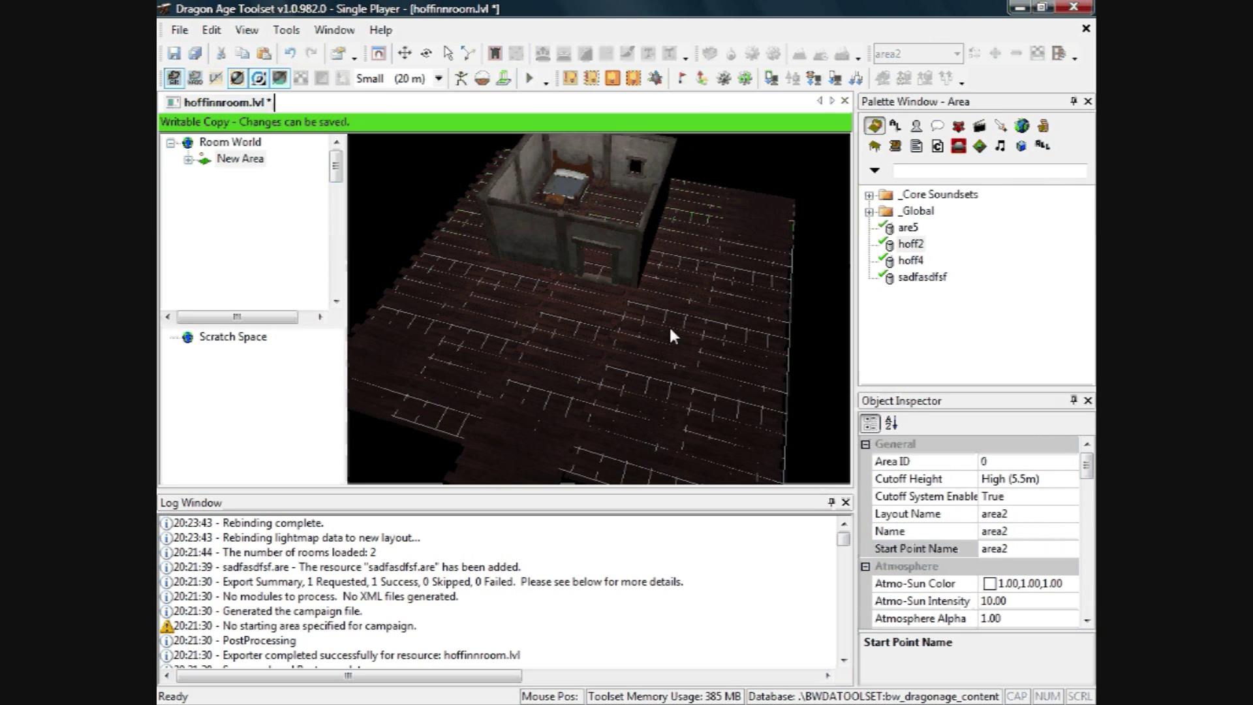
{"action": "left_click", "coordinate": [683, 78]}
{"action": "left_click", "coordinate": [602, 395]}
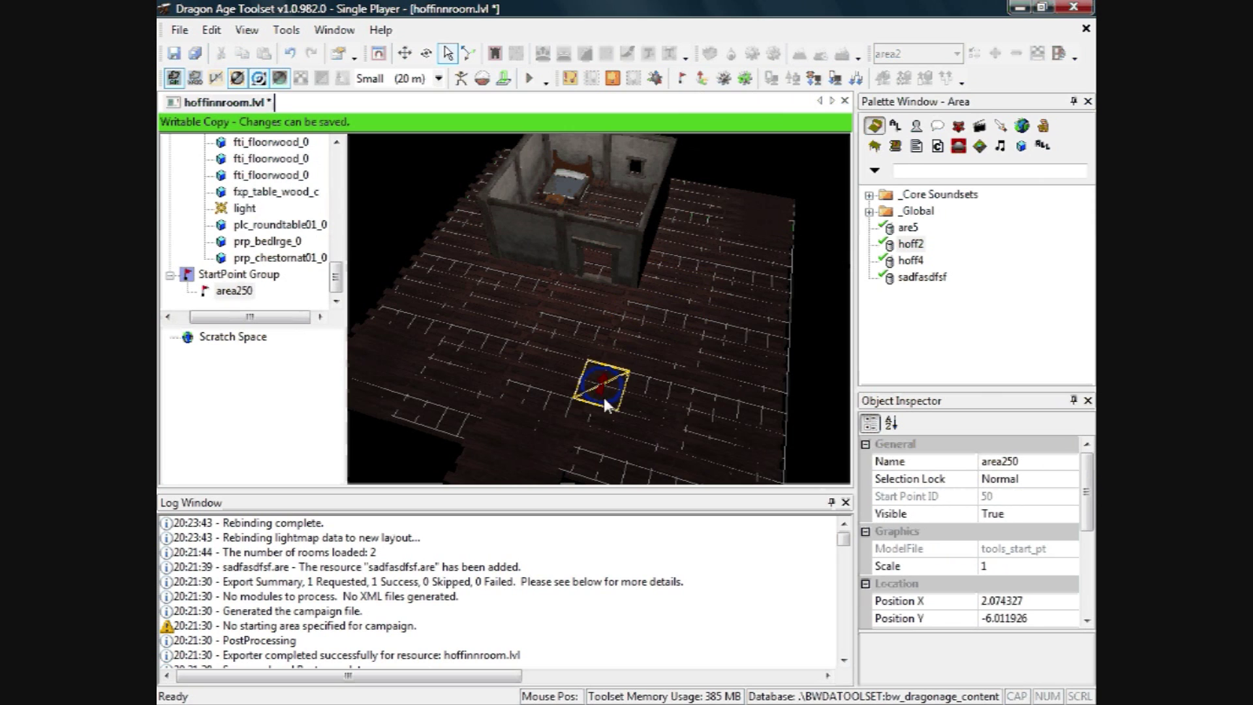
{"action": "left_click_drag", "start_coordinate": [596, 382], "coordinate": [591, 313]}
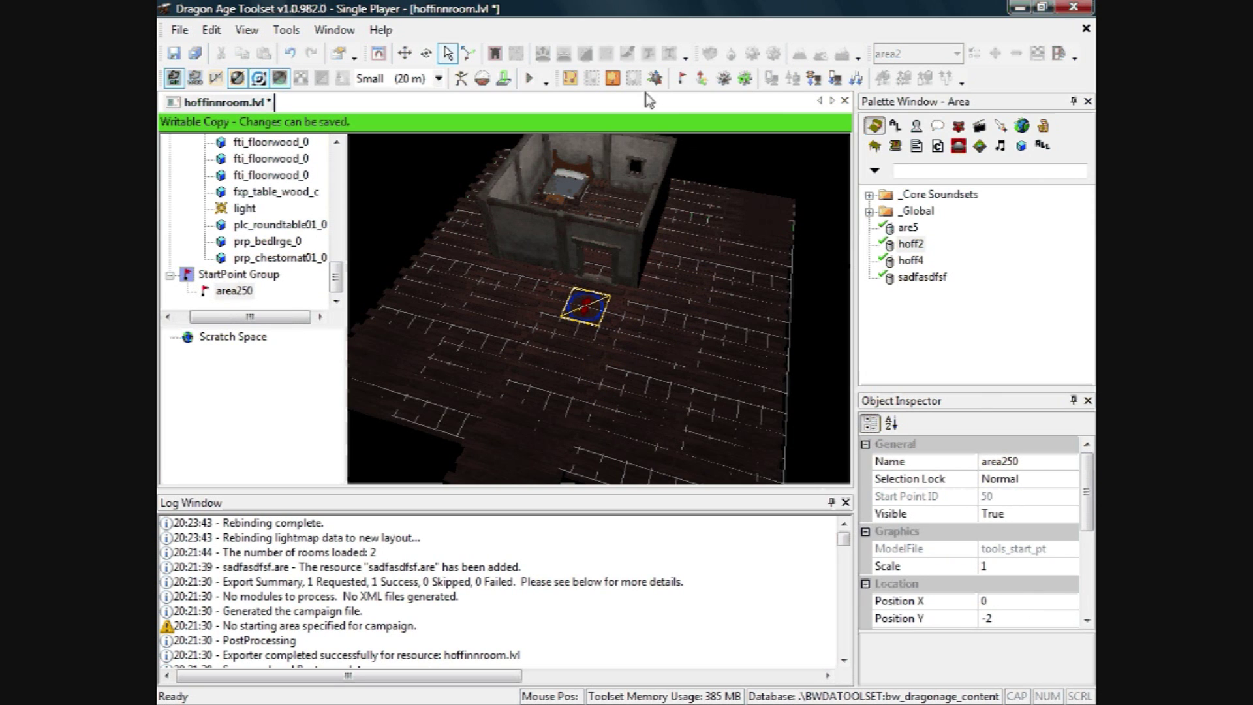
{"action": "left_click", "coordinate": [612, 79]}
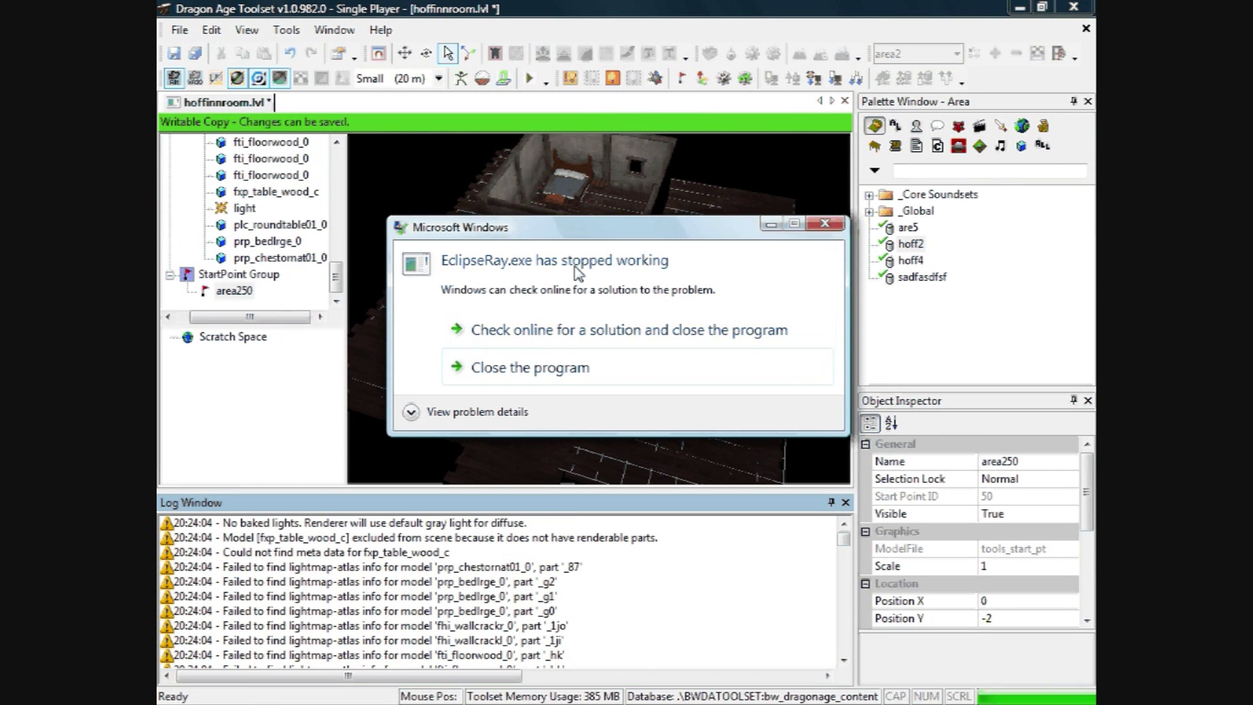
{"action": "left_click", "coordinate": [579, 367]}
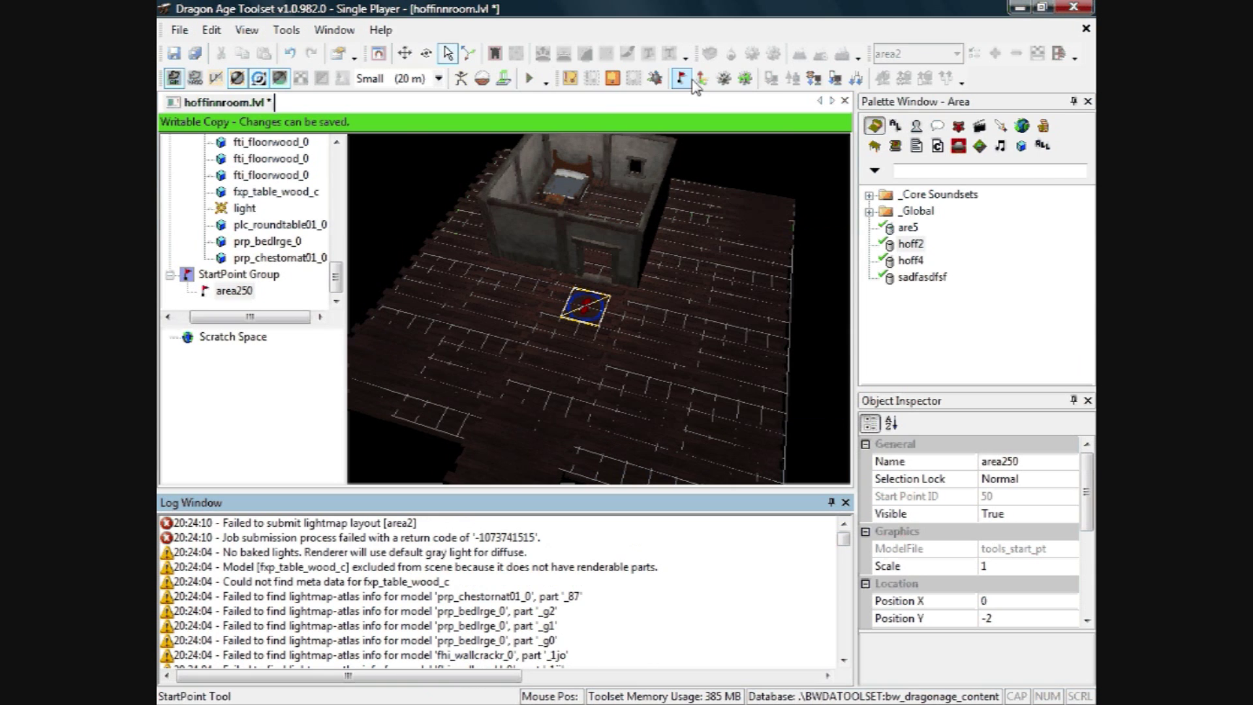
Step: Generate pathfinding without footstep sounds and check the area shows area2 for layout, name and start point
{"action": "left_click", "coordinate": [742, 85]}
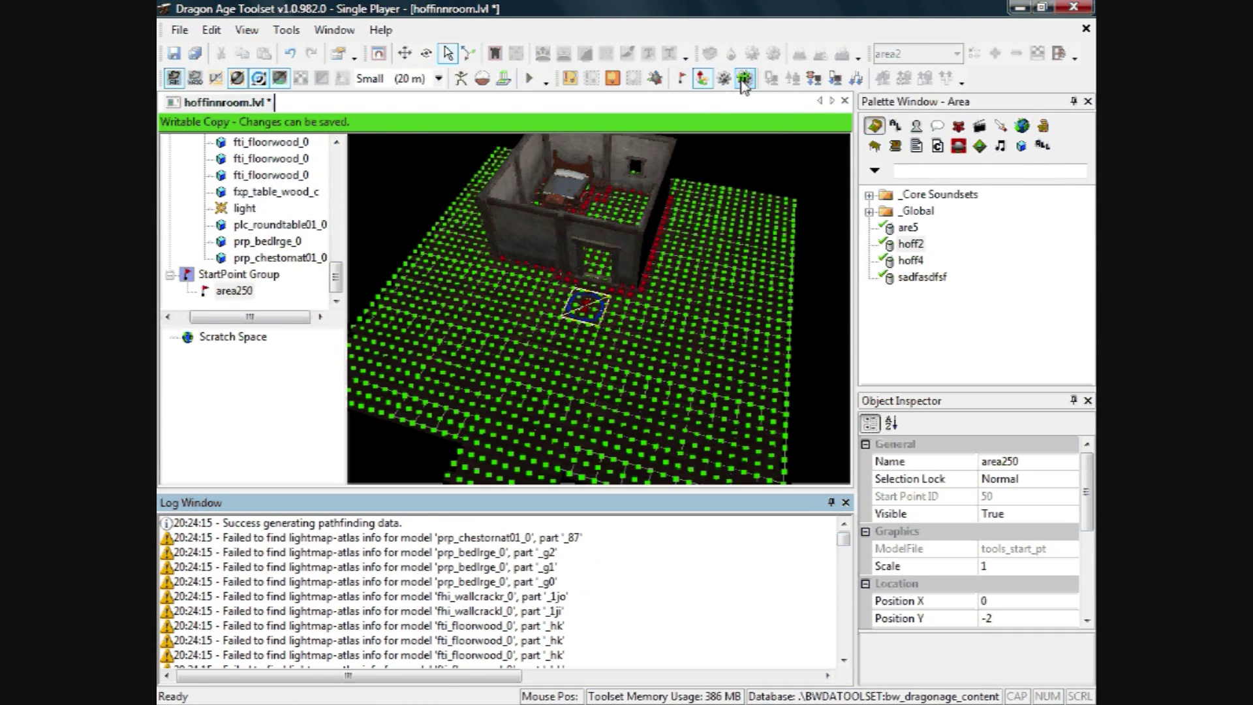
{"action": "middle_click_drag", "start_coordinate": [639, 349], "coordinate": [639, 269]}
{"action": "left_click", "coordinate": [295, 274]}
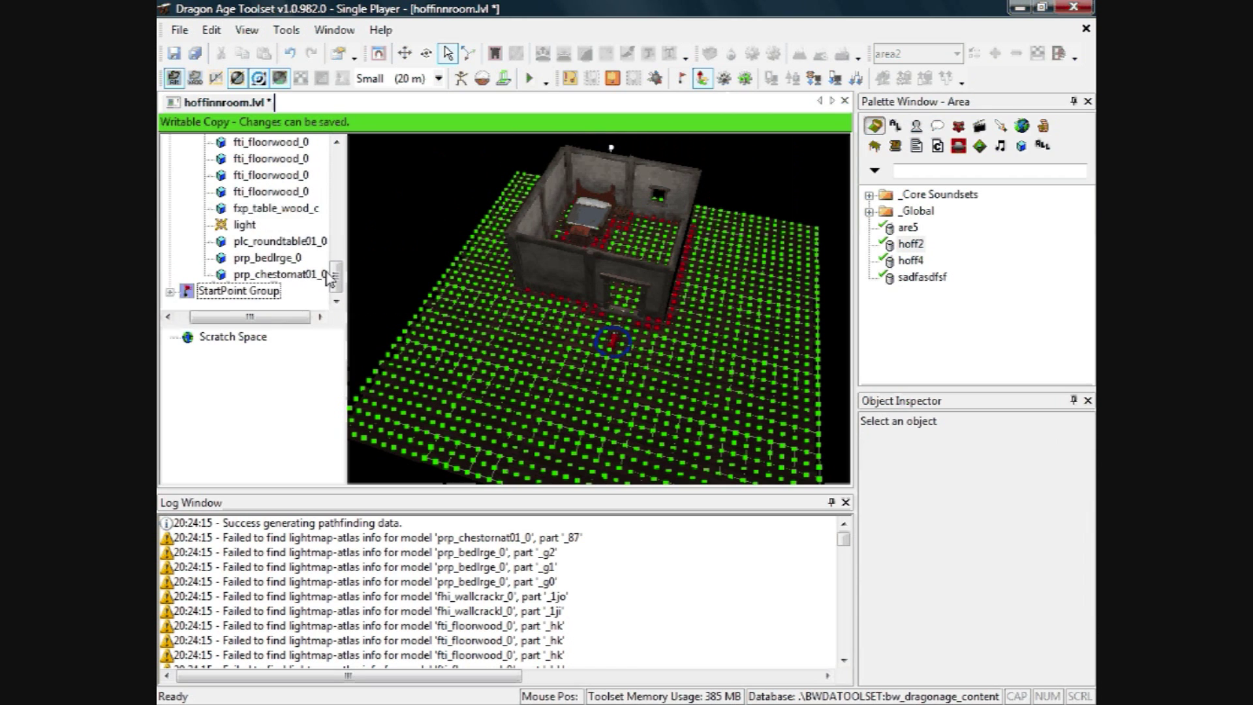
{"action": "left_click_drag", "start_coordinate": [336, 278], "coordinate": [340, 147]}
{"action": "left_click", "coordinate": [206, 175]}
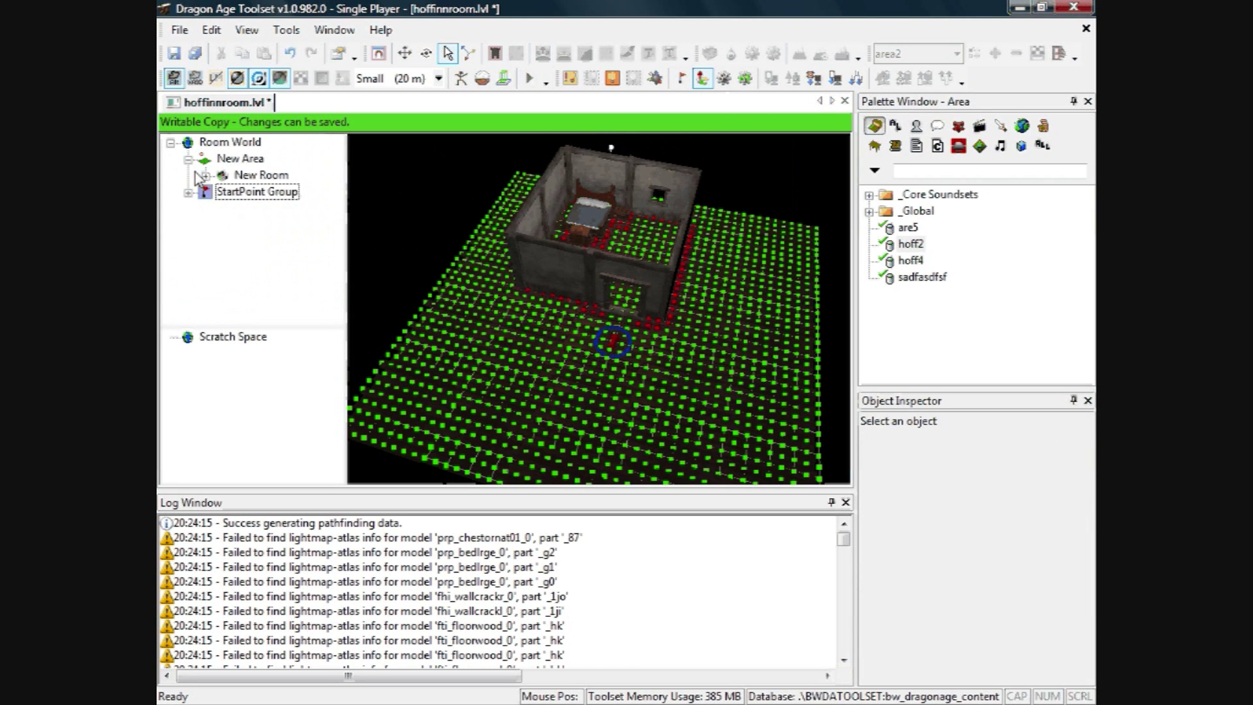
{"action": "left_click", "coordinate": [238, 160]}
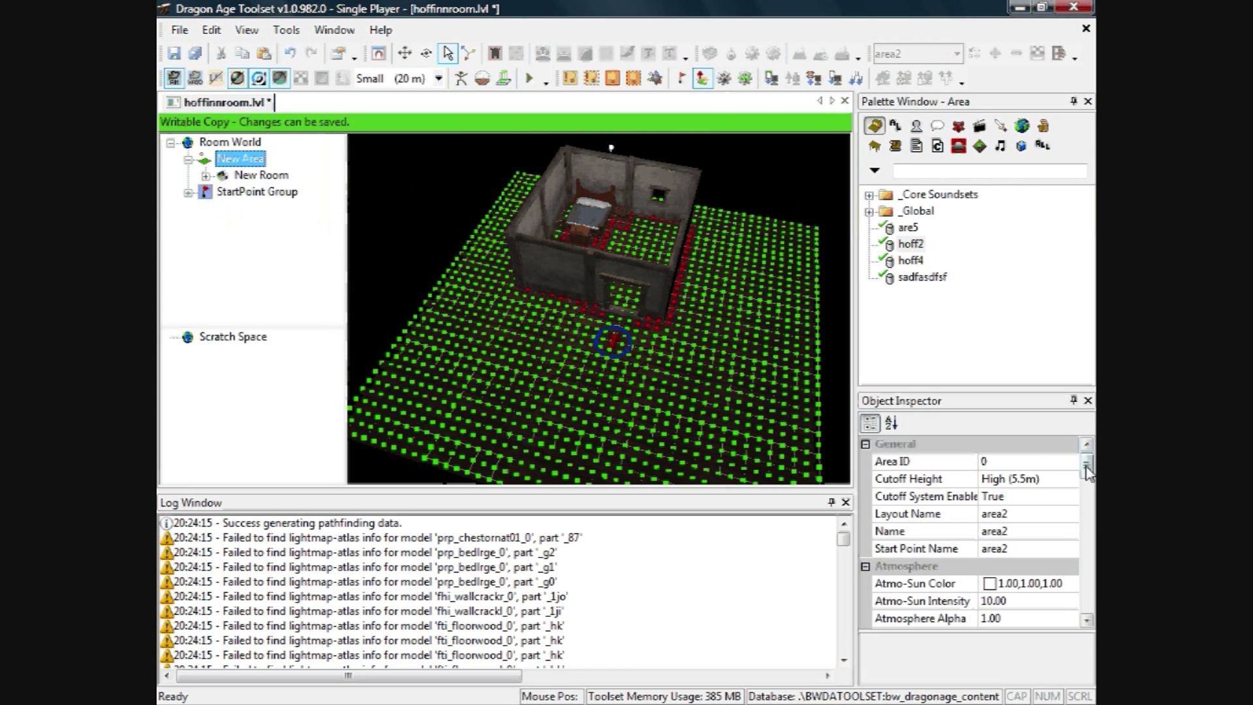
{"action": "scroll", "coordinate": [1085, 468], "scroll_direction": "down", "scroll_amount": 3}
{"action": "scroll", "coordinate": [1081, 477], "scroll_direction": "up", "scroll_amount": 3}
{"action": "left_click", "coordinate": [263, 177]}
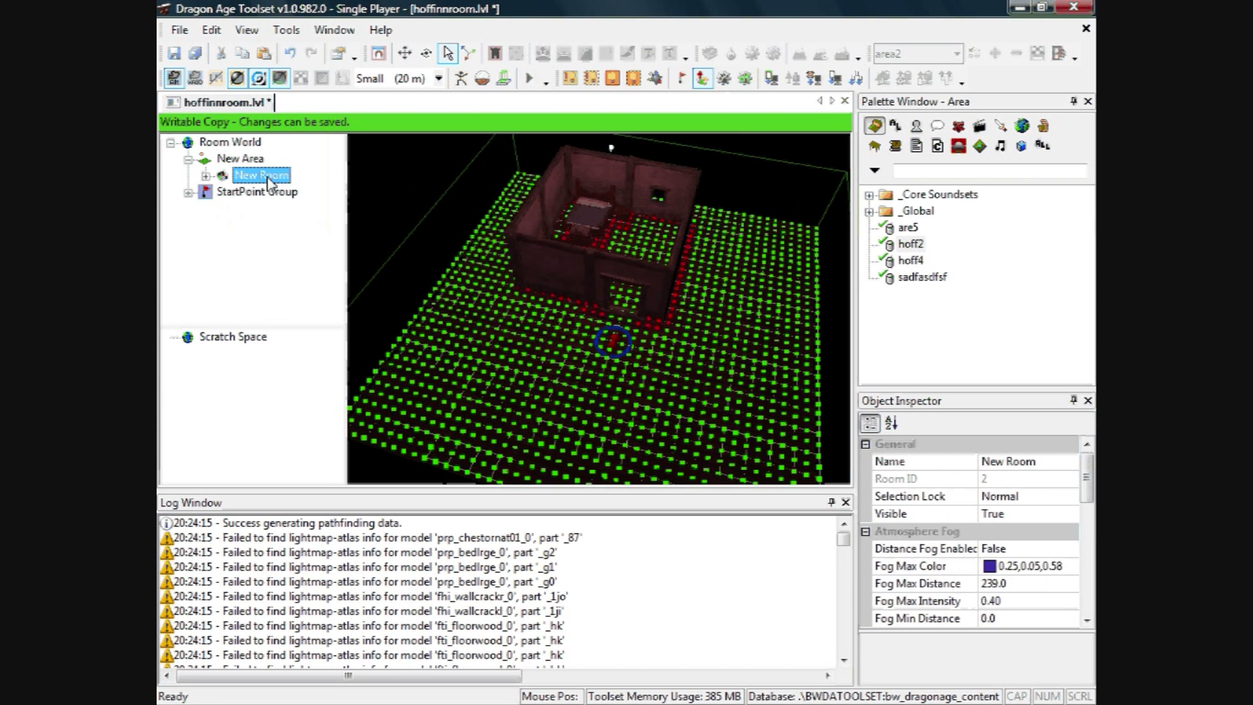
{"action": "left_click", "coordinate": [239, 159]}
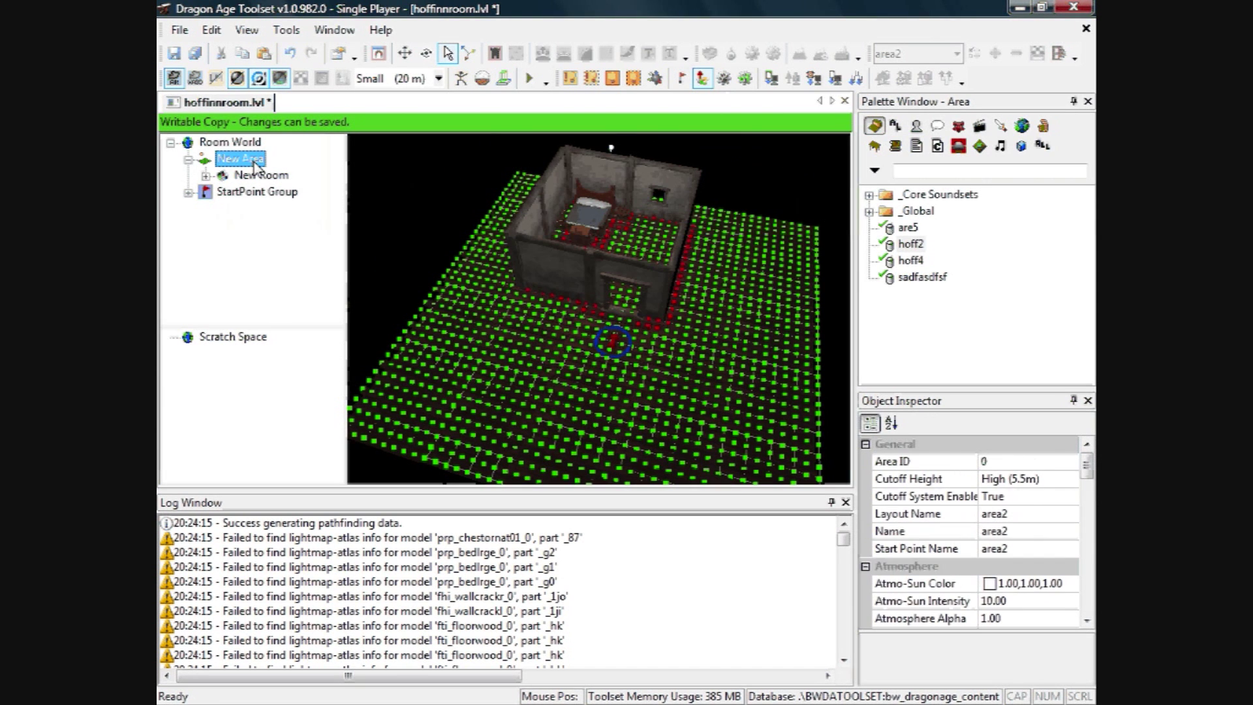
{"action": "middle_click_drag", "start_coordinate": [627, 310], "coordinate": [668, 374]}
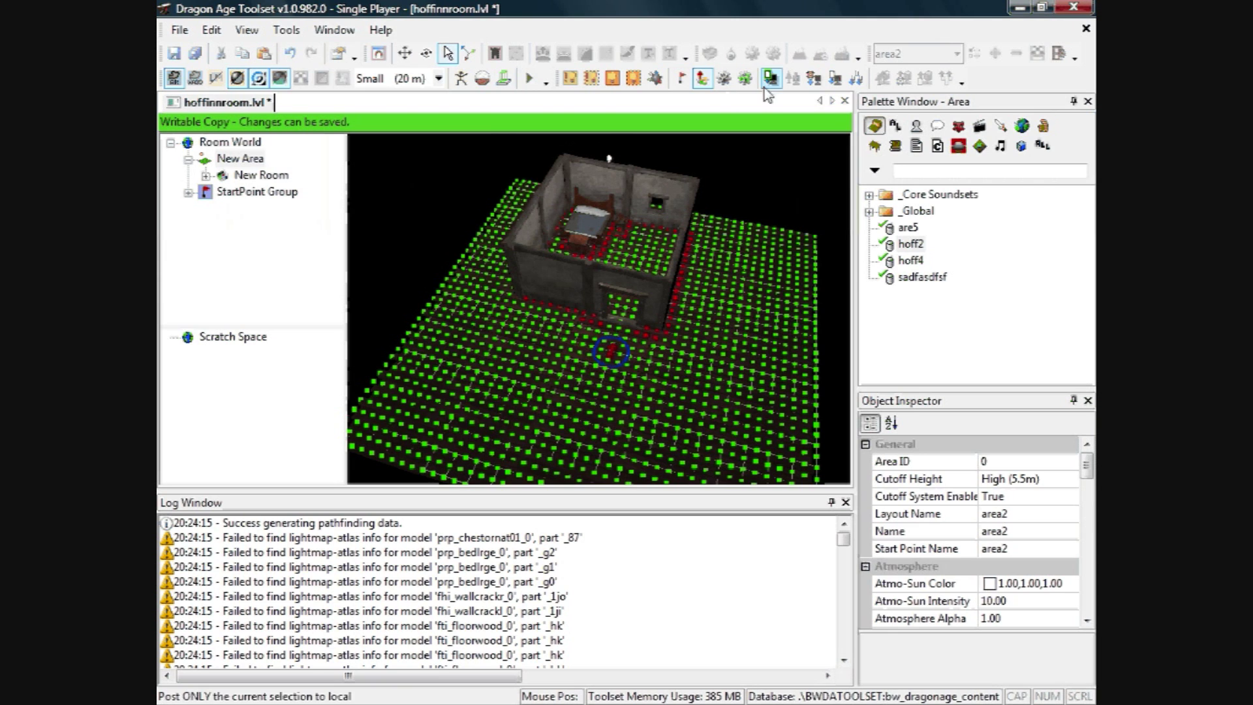
Step: Post the selection to local despite warnings and create a new area named ddfgddg
{"action": "left_click", "coordinate": [835, 79]}
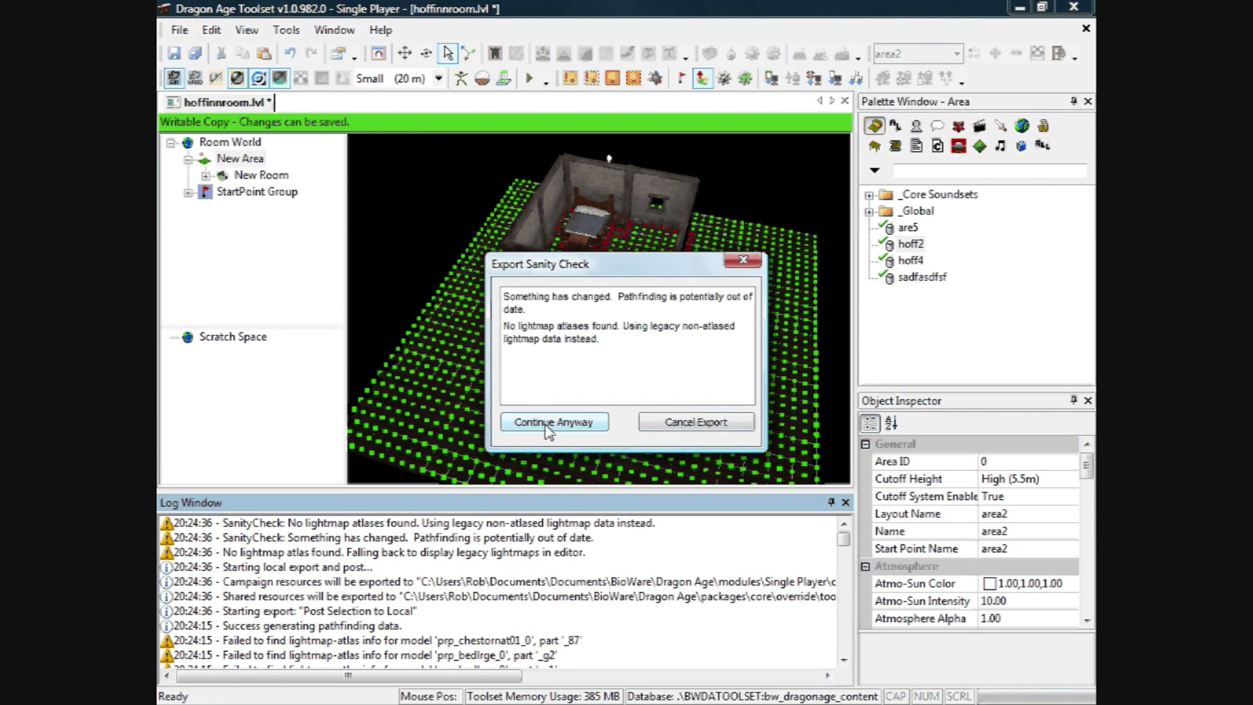
{"action": "left_click", "coordinate": [549, 421]}
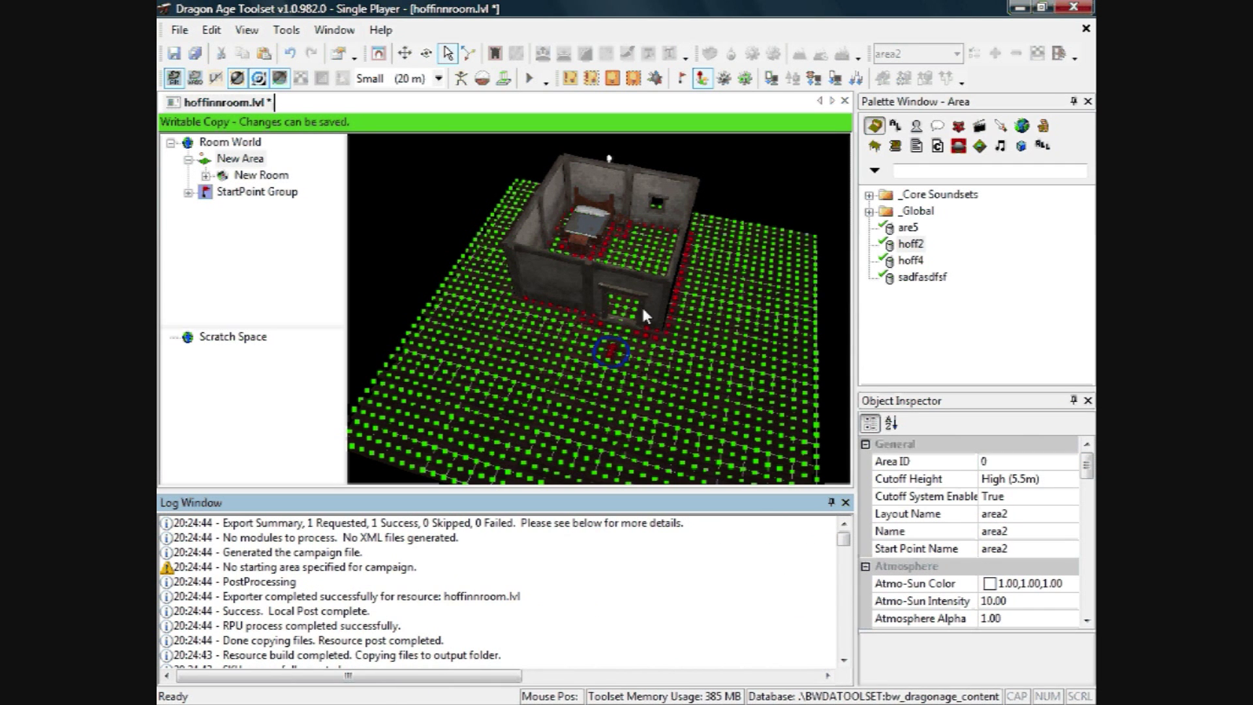
{"action": "left_click", "coordinate": [180, 30]}
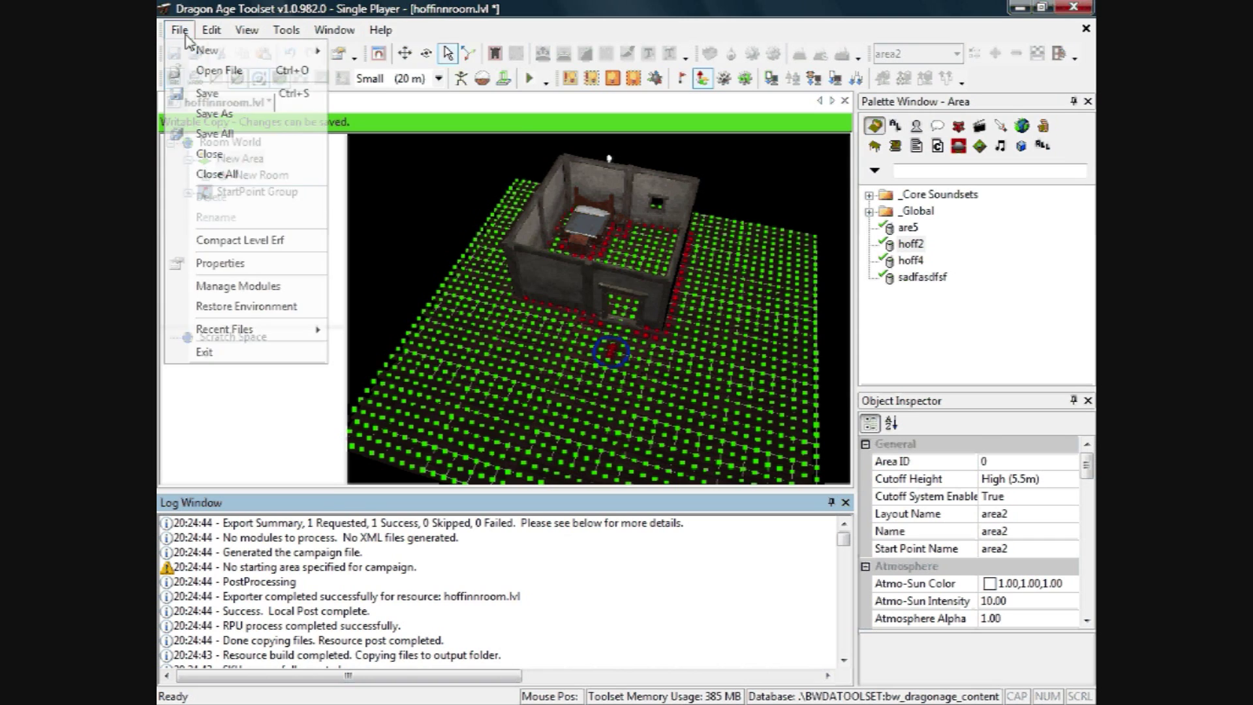
{"action": "left_click", "coordinate": [392, 45]}
{"action": "type", "text": "ddfgddg"}
{"action": "left_click", "coordinate": [761, 297]}
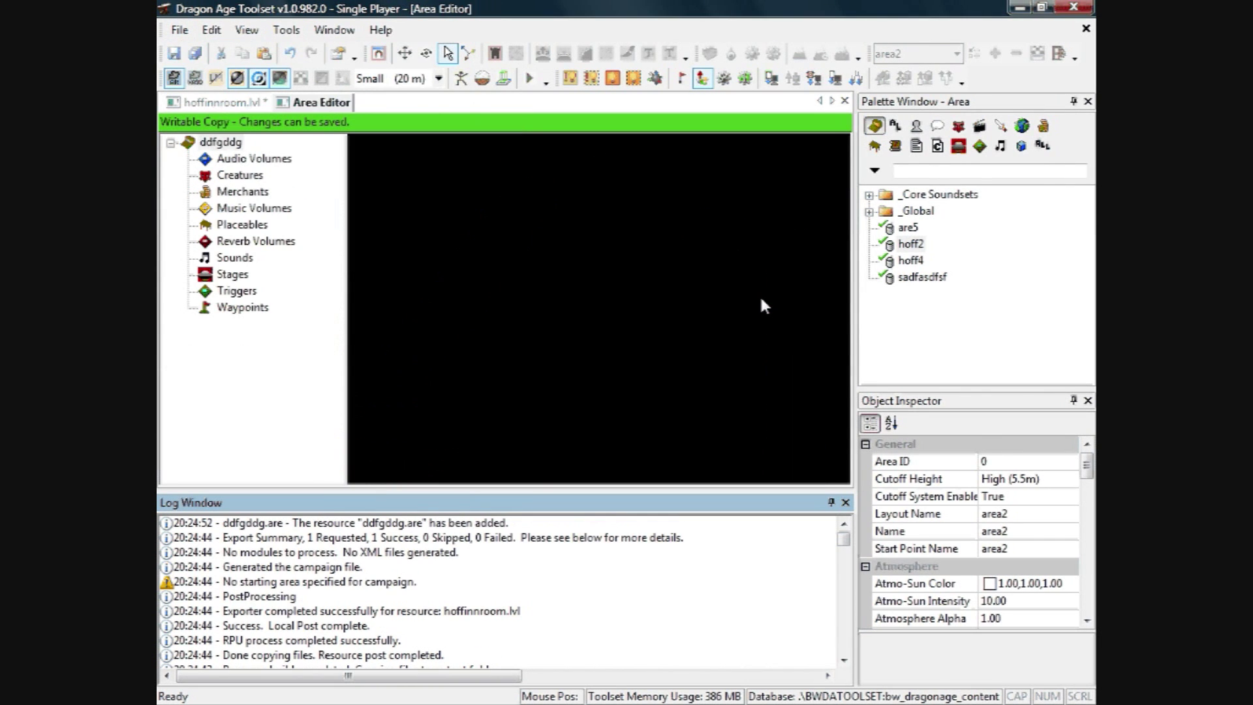
{"action": "left_click", "coordinate": [1060, 462]}
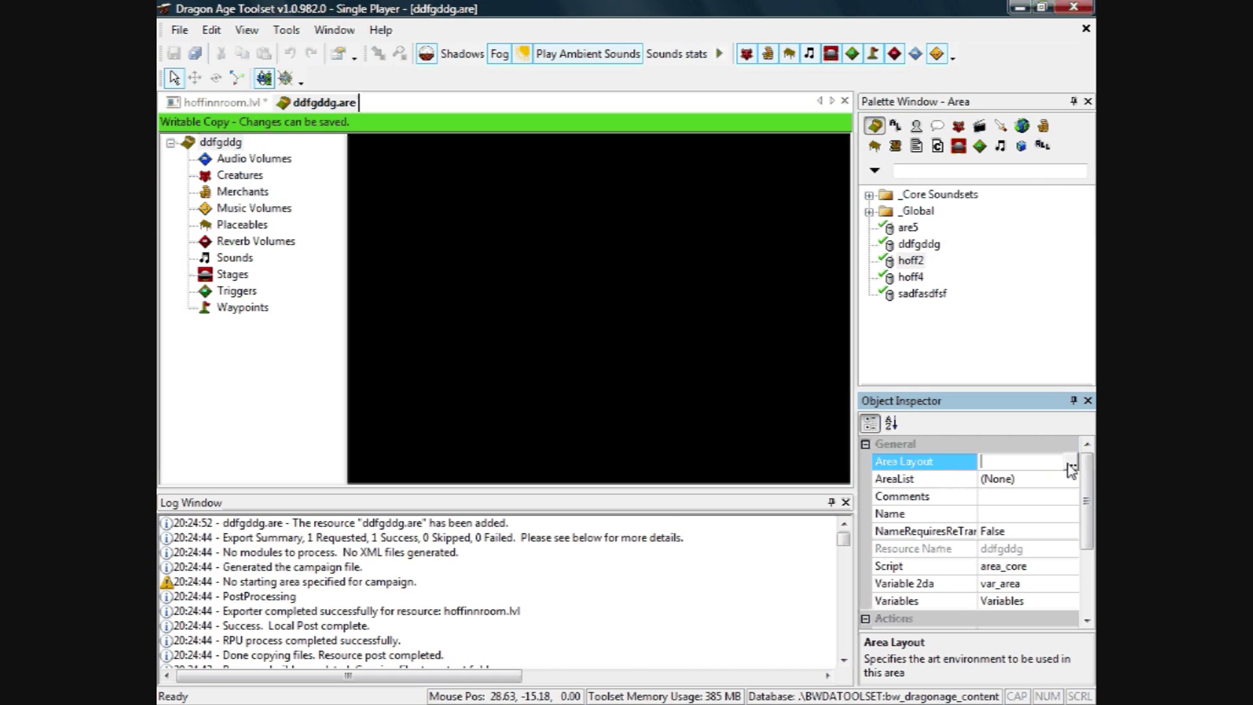
Step: Choose area2 as the ddfgddg area's layout in the Resource Open/Save dialog
{"action": "left_click", "coordinate": [1073, 463]}
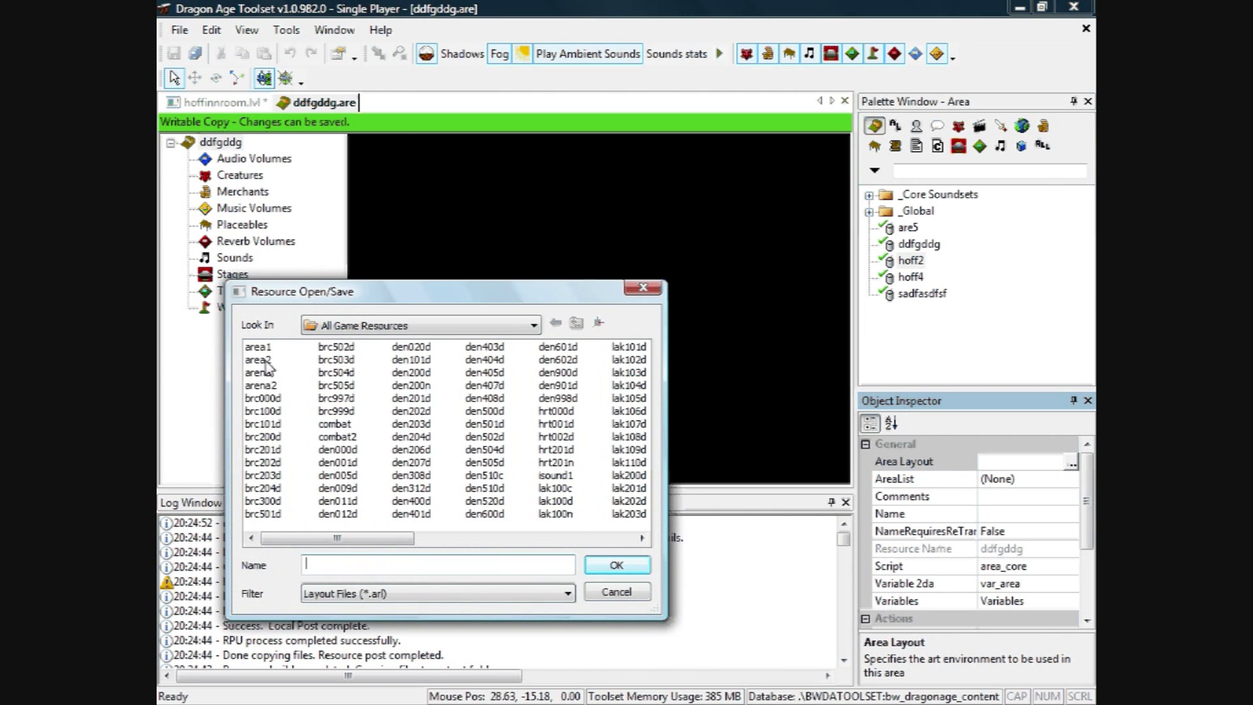
{"action": "left_click", "coordinate": [260, 359]}
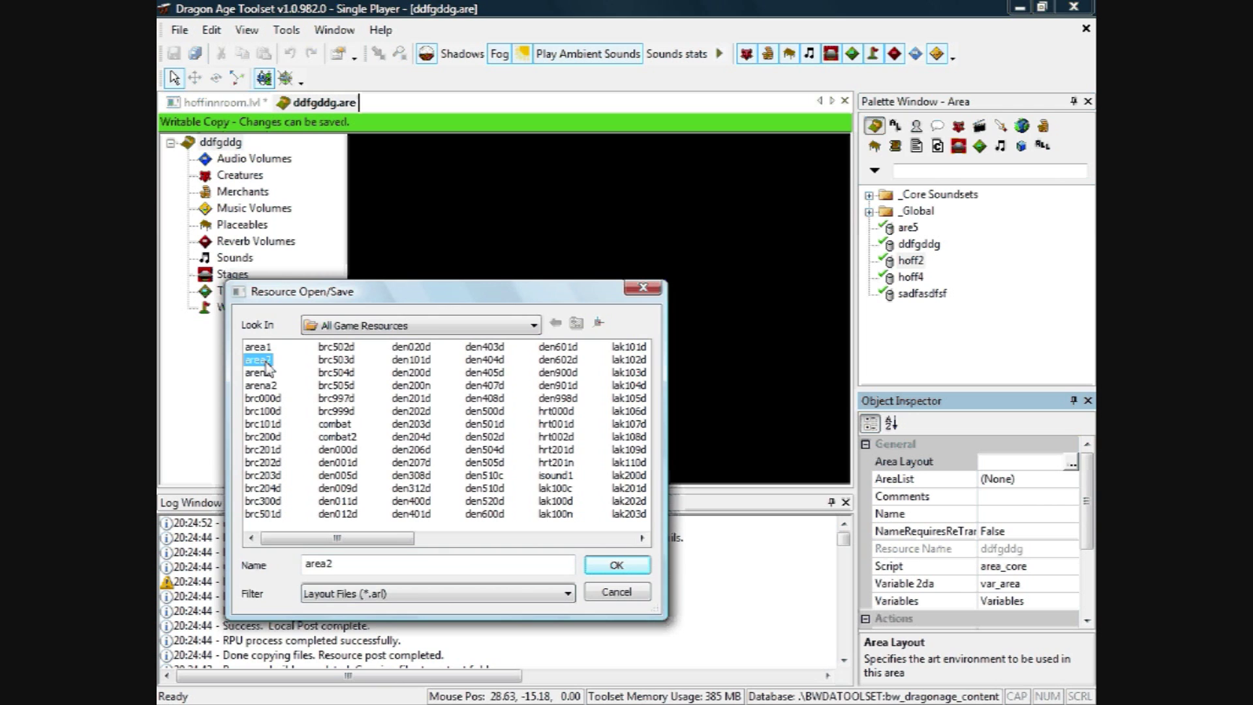
{"action": "left_click", "coordinate": [617, 566]}
{"action": "mouse_move", "coordinate": [622, 442]}
{"action": "middle_mouse_down"}
{"action": "mouse_move", "coordinate": [618, 134]}
{"action": "mouse_move", "coordinate": [624, 448]}
{"action": "mouse_move", "coordinate": [638, 303]}
{"action": "middle_mouse_up"}
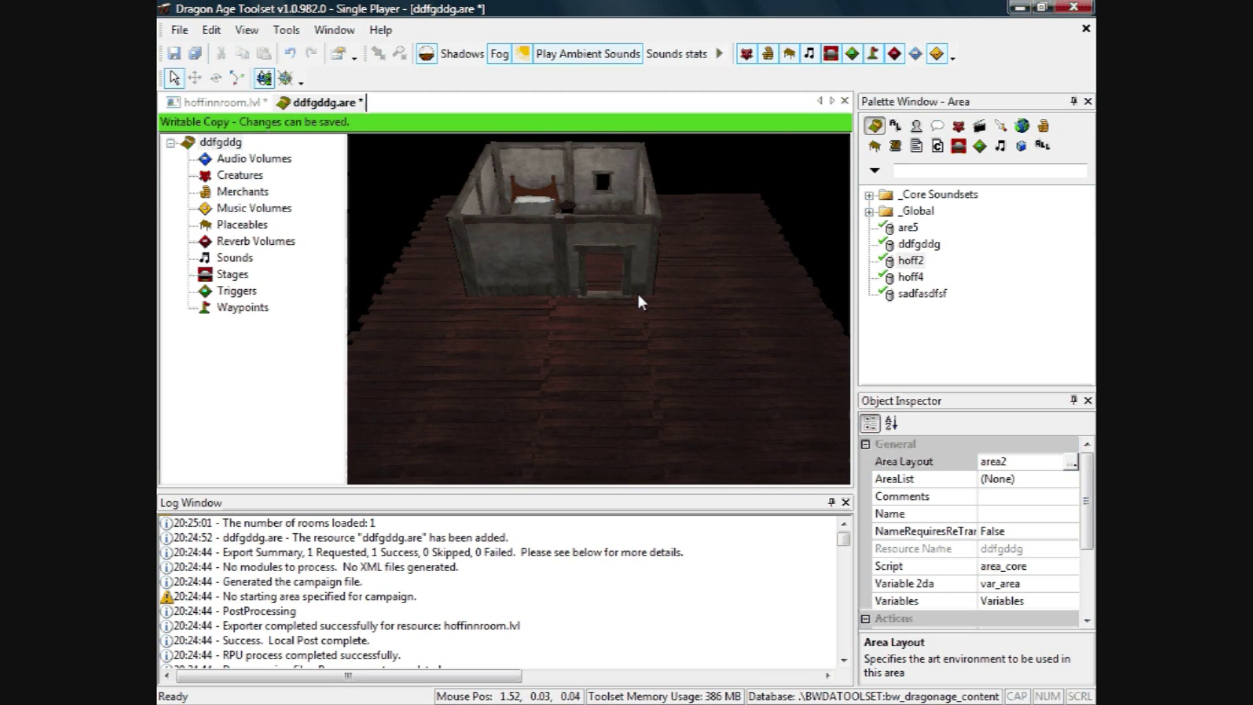